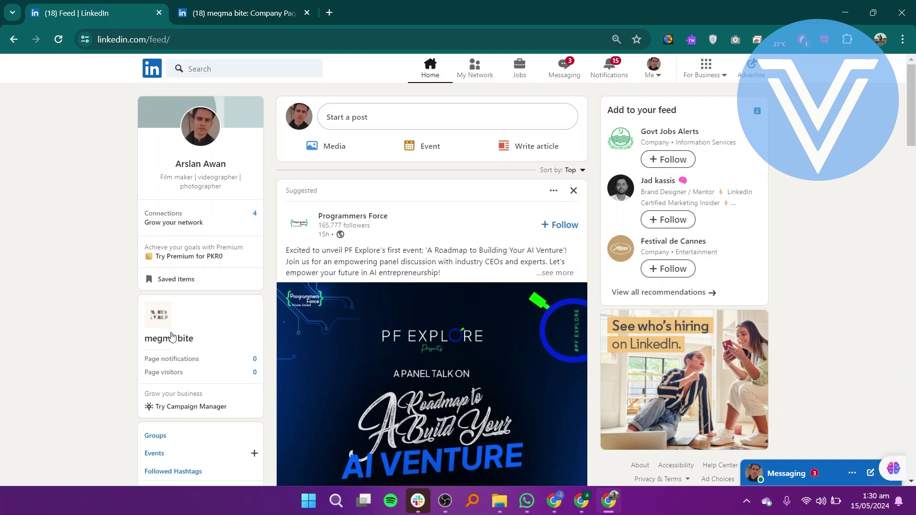
- From the megma bite page's admin view, choose 'Create an event' in the create menu
{"action": "left_click", "coordinate": [166, 324]}
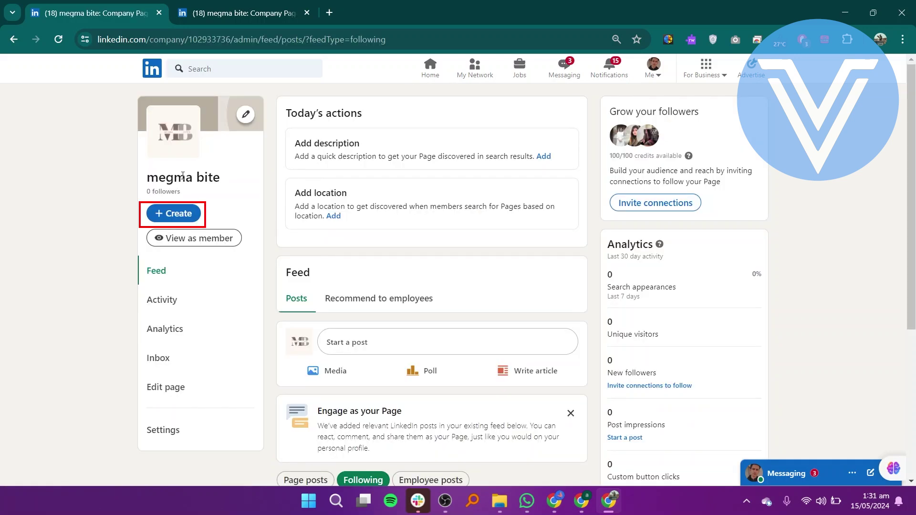
{"action": "left_click", "coordinate": [172, 213]}
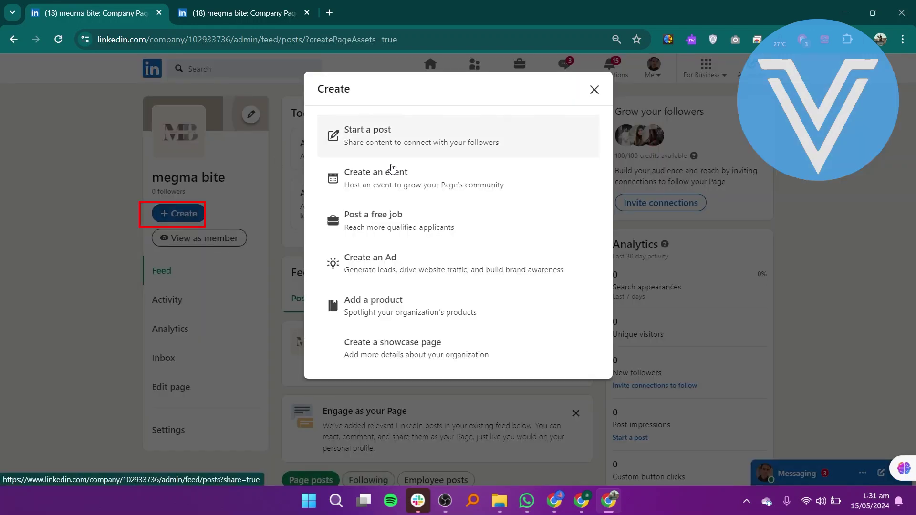
{"action": "left_click", "coordinate": [413, 183]}
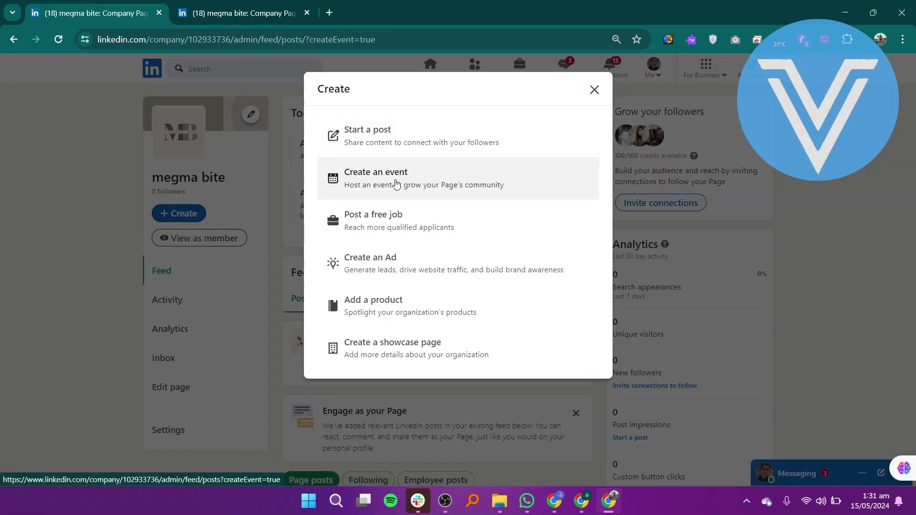
{"action": "type", "text": "megma bite"}
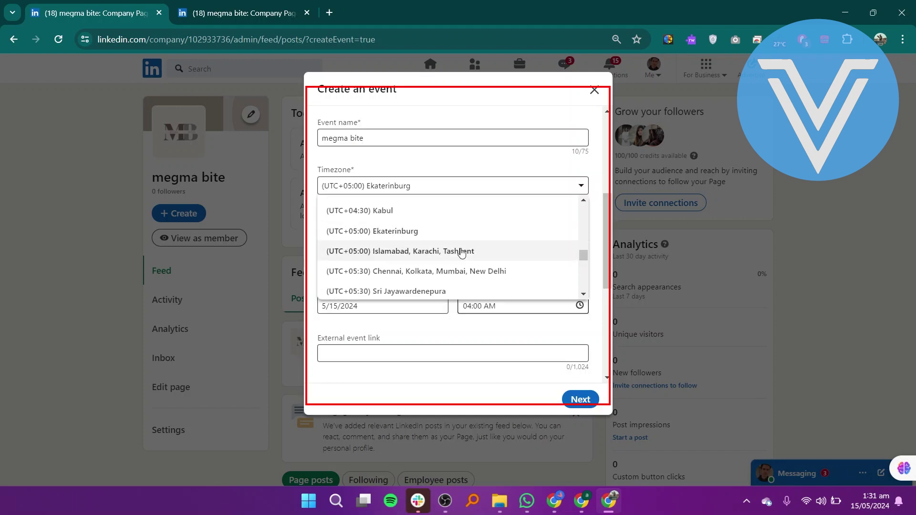
- Set the Islamabad, Karachi, Tashkent time zone, 11:00 AM start and 02:00 PM end; registration form left off
{"action": "left_click", "coordinate": [483, 251]}
{"action": "left_click", "coordinate": [382, 232]}
{"action": "left_click", "coordinate": [523, 231]}
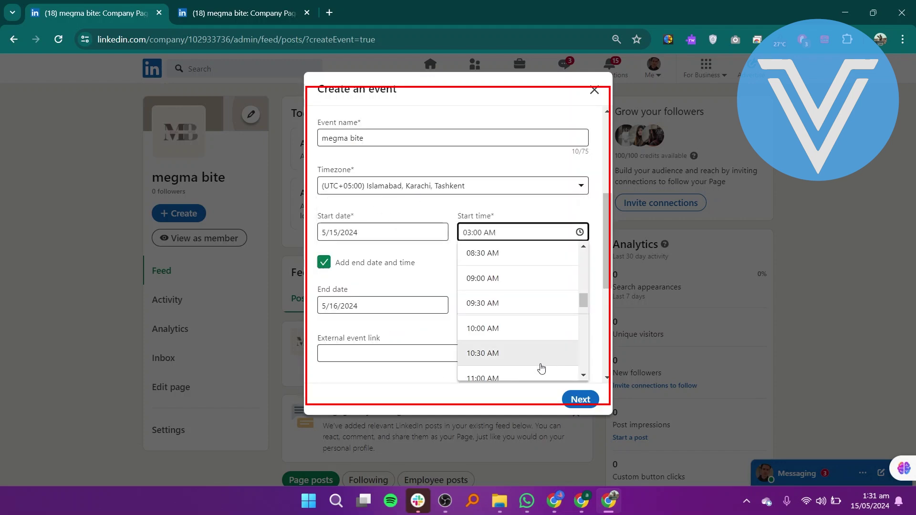
{"action": "scroll", "coordinate": [515, 343], "scroll_direction": "down", "scroll_amount": 3}
{"action": "left_click", "coordinate": [515, 376]}
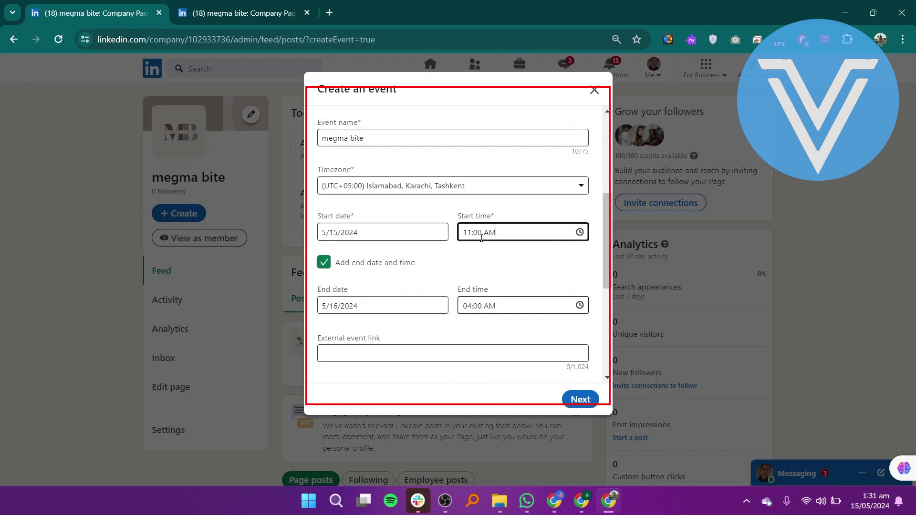
{"action": "scroll", "coordinate": [483, 249], "scroll_direction": "down", "scroll_amount": 3}
{"action": "left_click", "coordinate": [369, 236]}
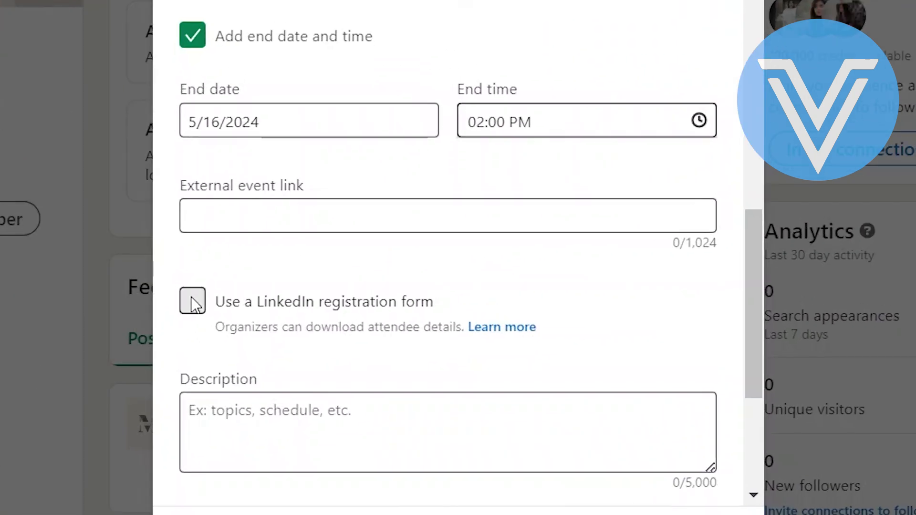
{"action": "left_click", "coordinate": [325, 280]}
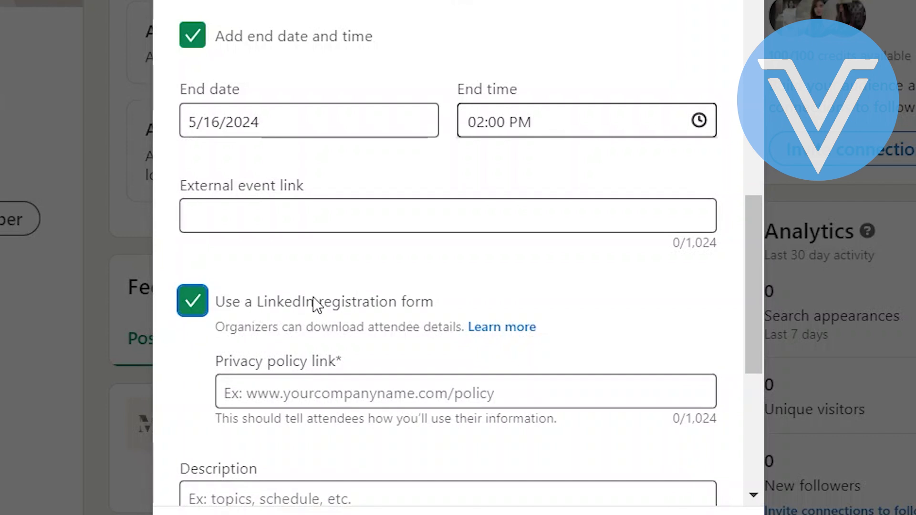
{"action": "left_click", "coordinate": [193, 302]}
{"action": "left_click", "coordinate": [380, 343]}
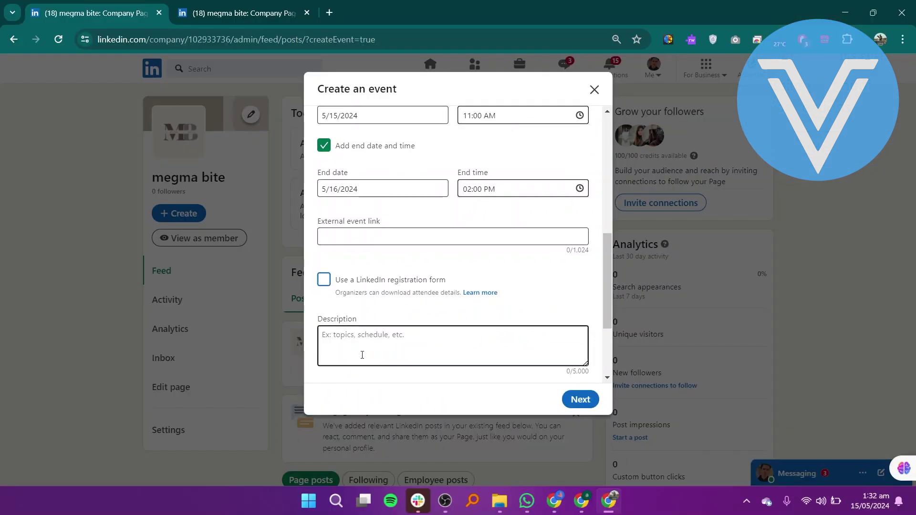
{"action": "type", "text": "about project management"}
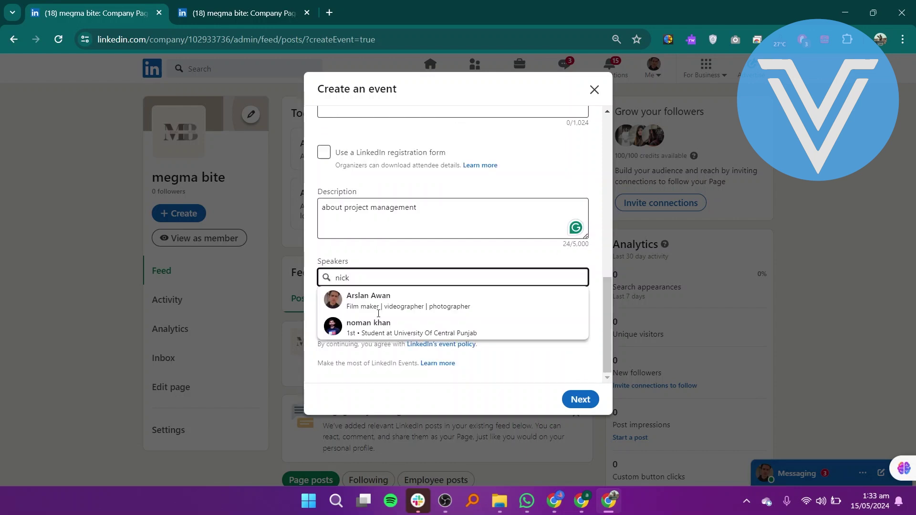
{"action": "left_click", "coordinate": [379, 305]}
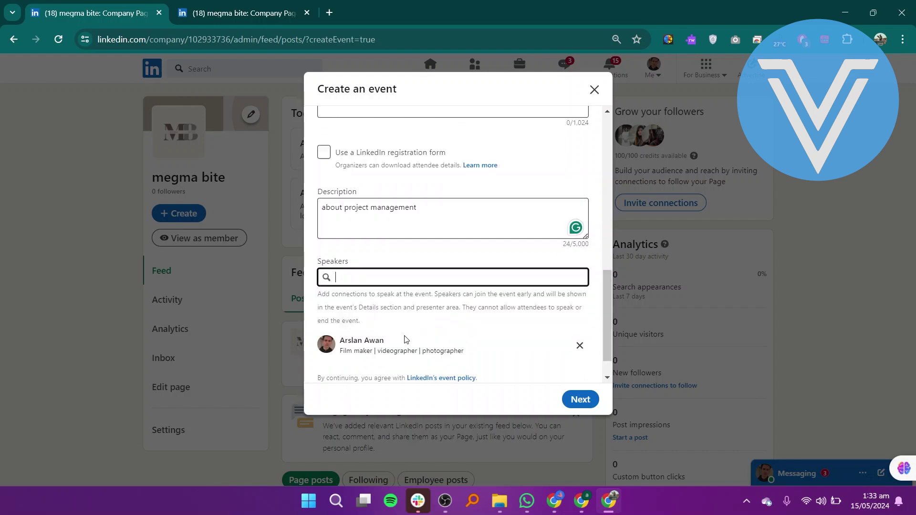
{"action": "scroll", "coordinate": [606, 345], "scroll_direction": "down", "scroll_amount": 1}
{"action": "left_click", "coordinate": [580, 399]}
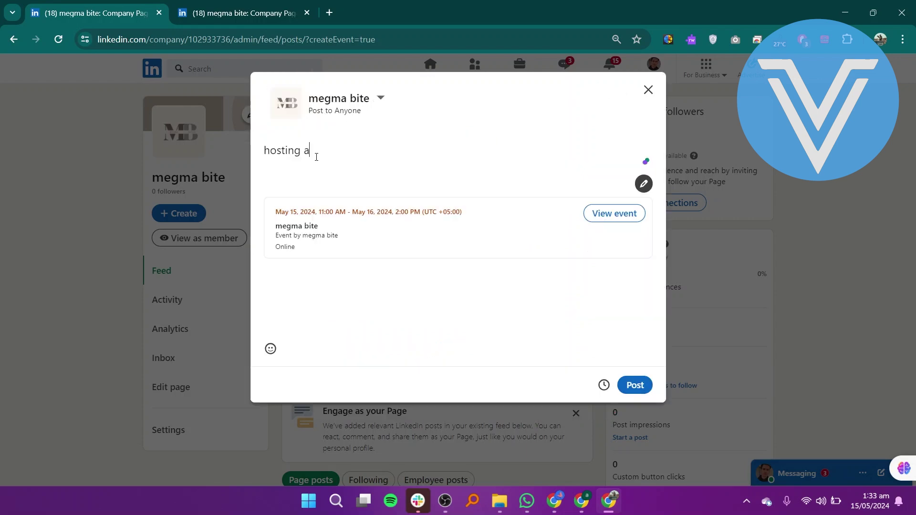
{"action": "type", "text": "ng an"}
{"action": "type", "text": " event"}
{"action": "type", "text": "...."}
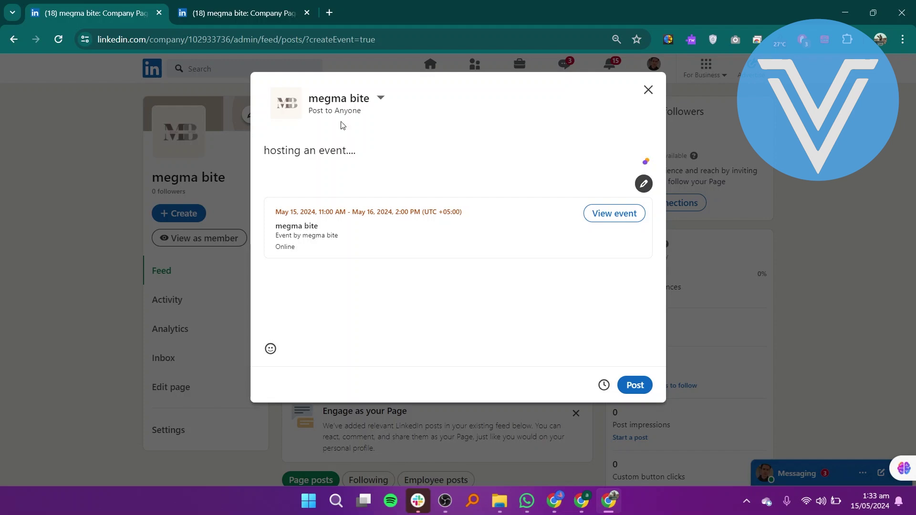